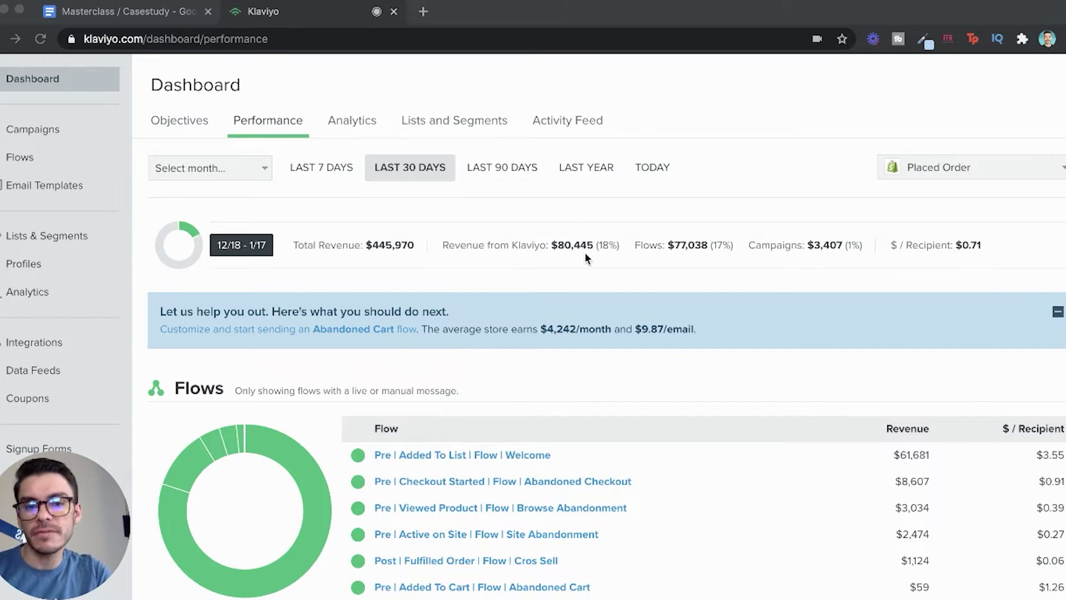
Step: Scroll down the dashboard's Flows revenue list and open 'Pre | Checkout Started | Flow | Abandoned Checkout'
{"action": "scroll", "coordinate": [583, 255], "scroll_direction": "down", "scroll_amount": 1}
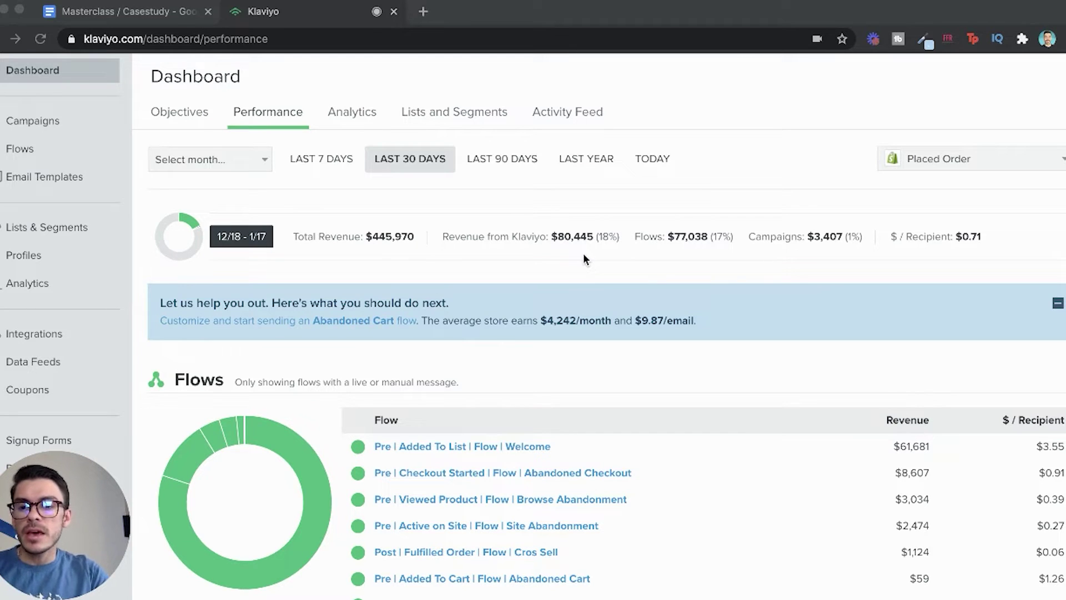
{"action": "scroll", "coordinate": [583, 258], "scroll_direction": "down", "scroll_amount": 1}
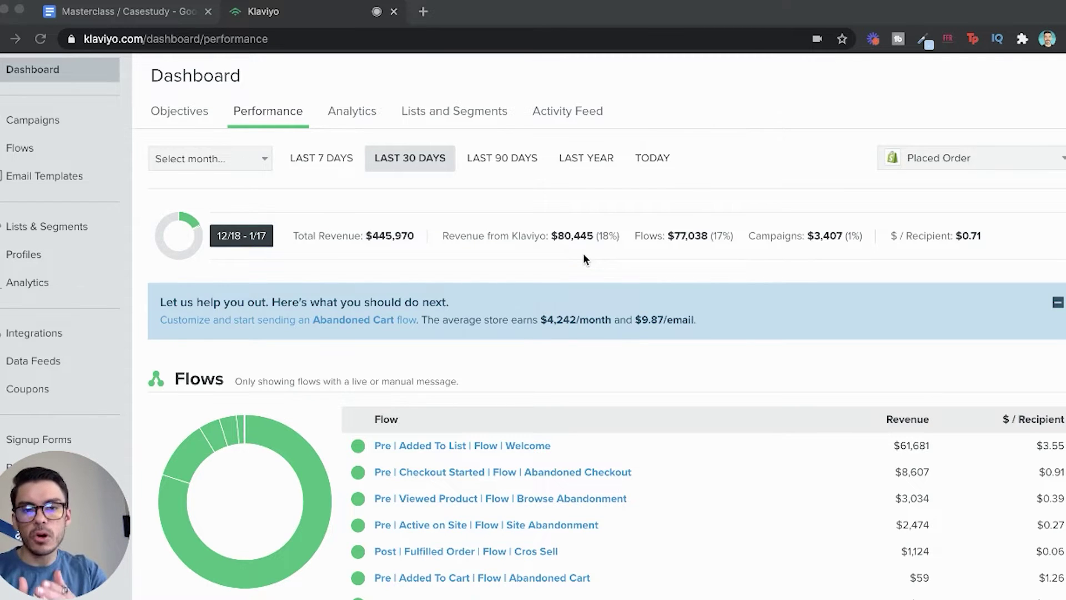
{"action": "scroll", "coordinate": [584, 254], "scroll_direction": "down", "scroll_amount": 1}
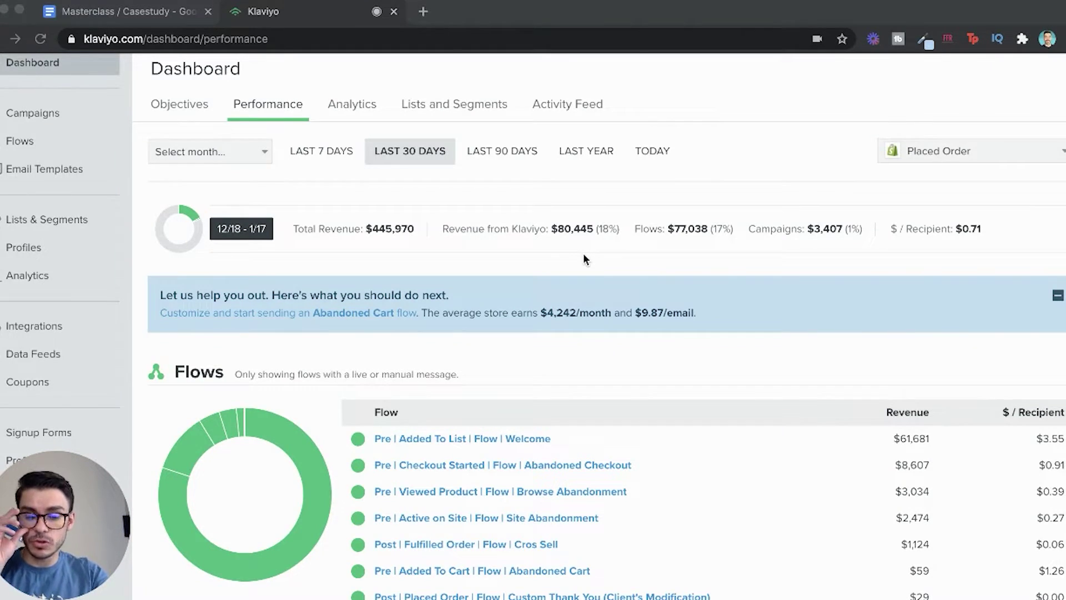
{"action": "scroll", "coordinate": [405, 375], "scroll_direction": "down", "scroll_amount": 1}
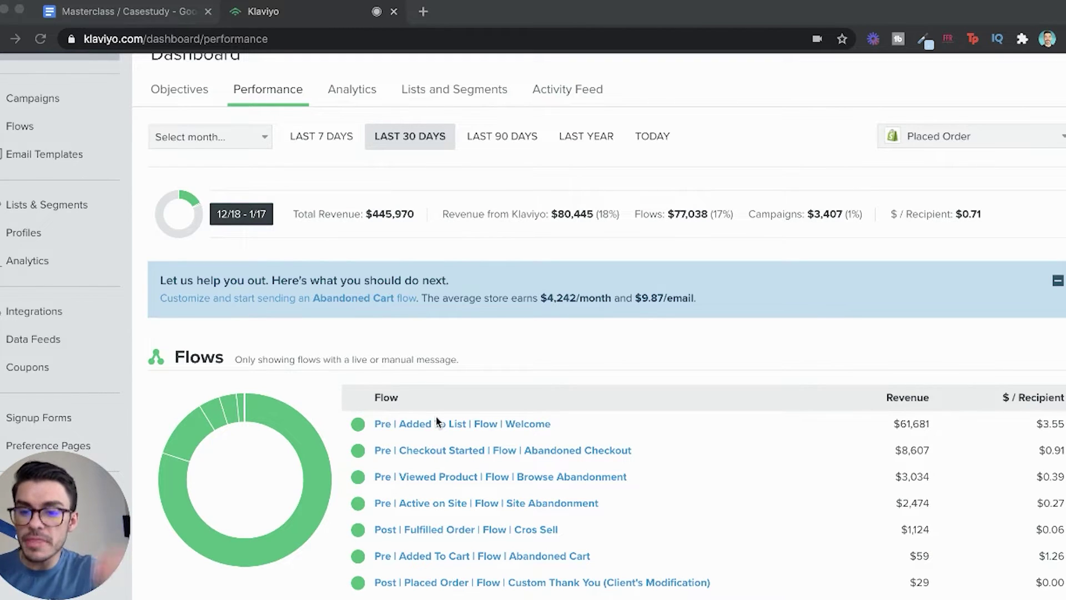
{"action": "left_click", "coordinate": [406, 402]}
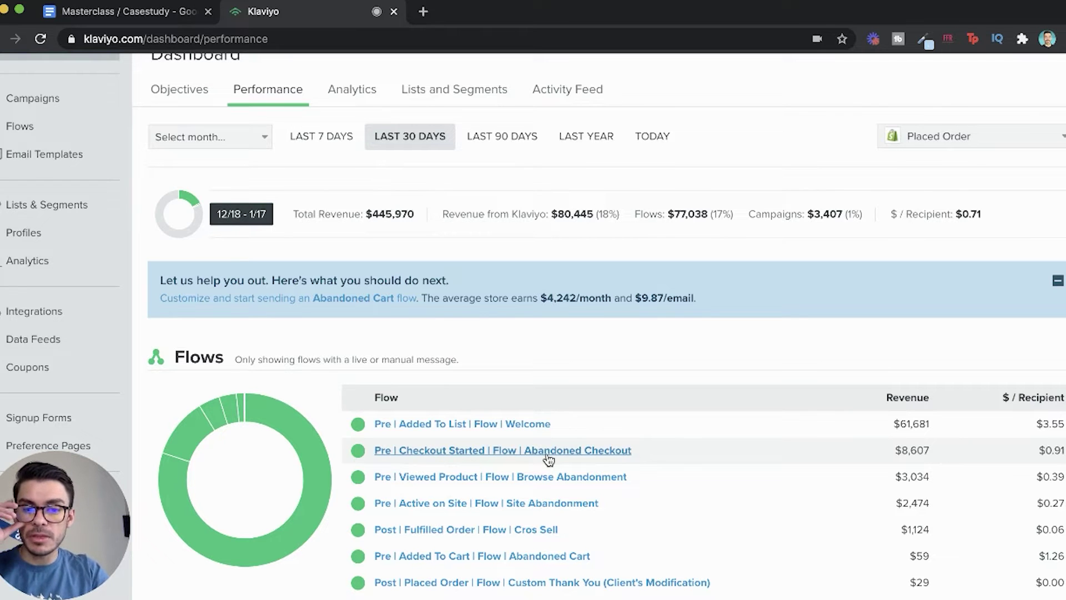
{"action": "scroll", "coordinate": [541, 459], "scroll_direction": "down", "scroll_amount": 1}
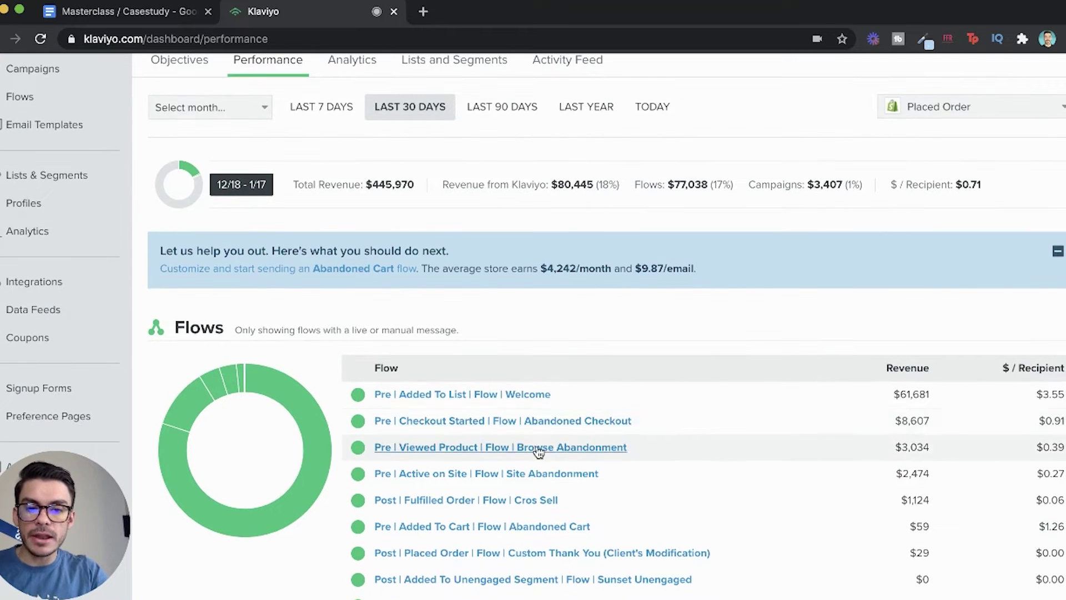
{"action": "left_click", "coordinate": [523, 424]}
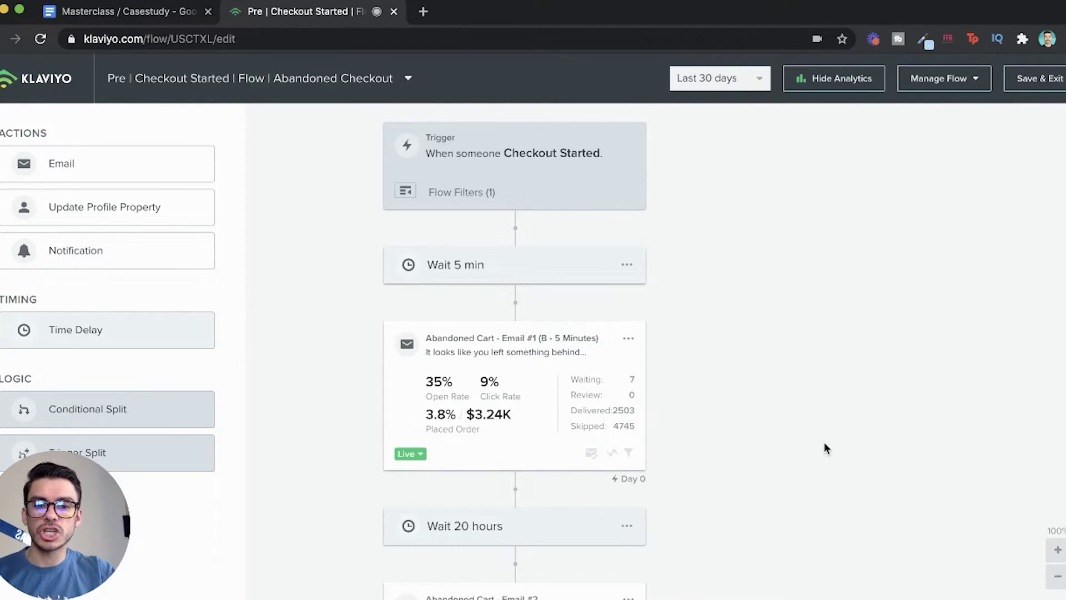
Step: Scroll the flow canvas past Email #1 ($3.24K) and Email #2 ($2.37K) to Email #3 ($662.86)
{"action": "scroll", "coordinate": [824, 447], "scroll_direction": "down", "scroll_amount": 2}
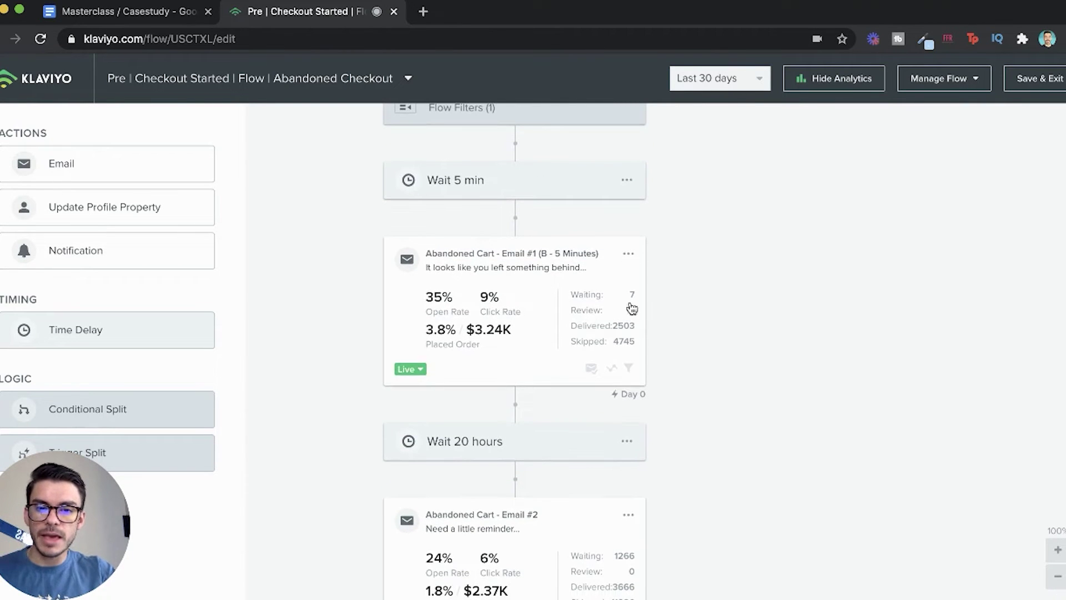
{"action": "scroll", "coordinate": [845, 429], "scroll_direction": "down", "scroll_amount": 3}
{"action": "scroll", "coordinate": [846, 428], "scroll_direction": "down", "scroll_amount": 10}
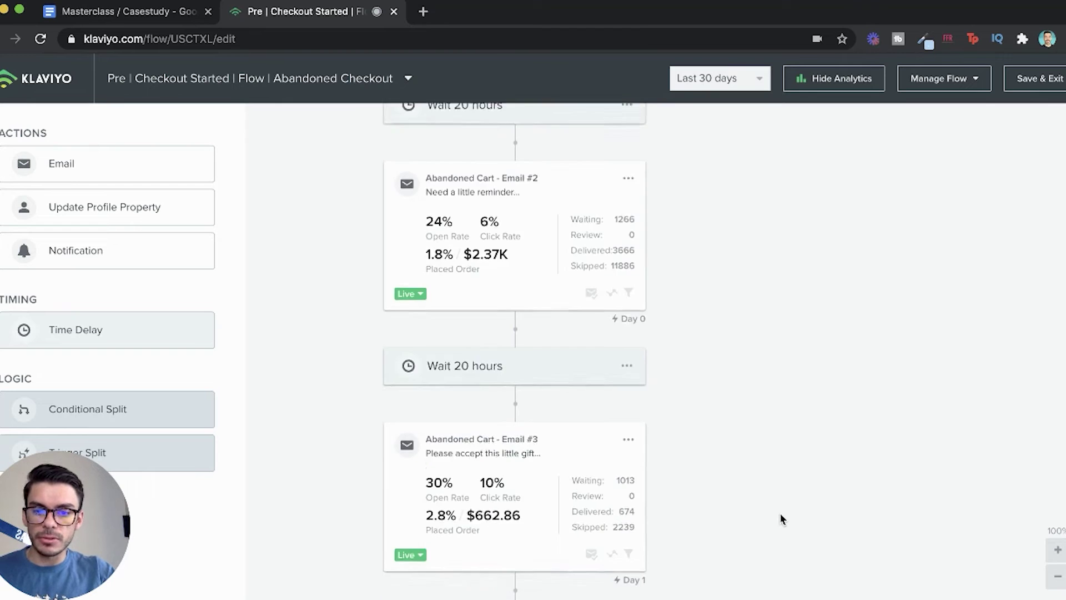
{"action": "scroll", "coordinate": [706, 485], "scroll_direction": "down", "scroll_amount": 4}
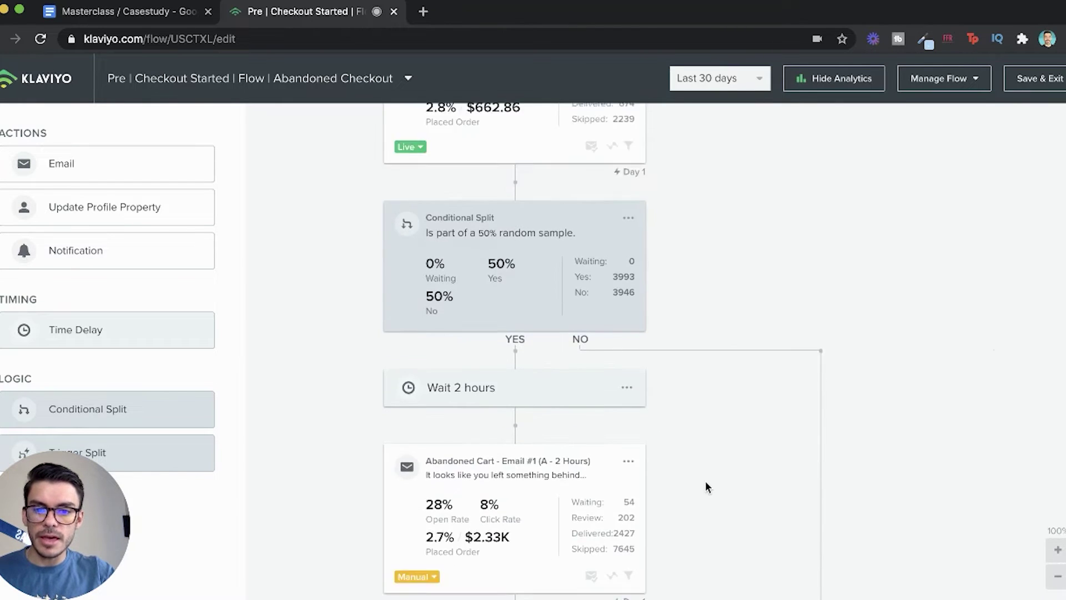
{"action": "scroll", "coordinate": [706, 483], "scroll_direction": "down", "scroll_amount": 2}
{"action": "scroll", "coordinate": [707, 333], "scroll_direction": "up", "scroll_amount": 2}
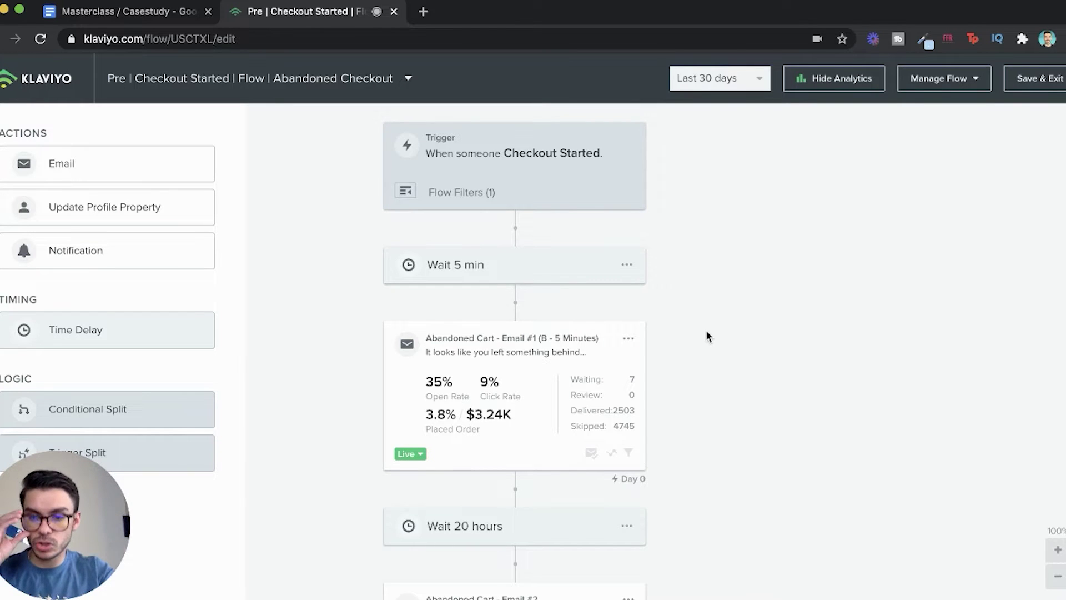
{"action": "scroll", "coordinate": [707, 336], "scroll_direction": "down", "scroll_amount": 10}
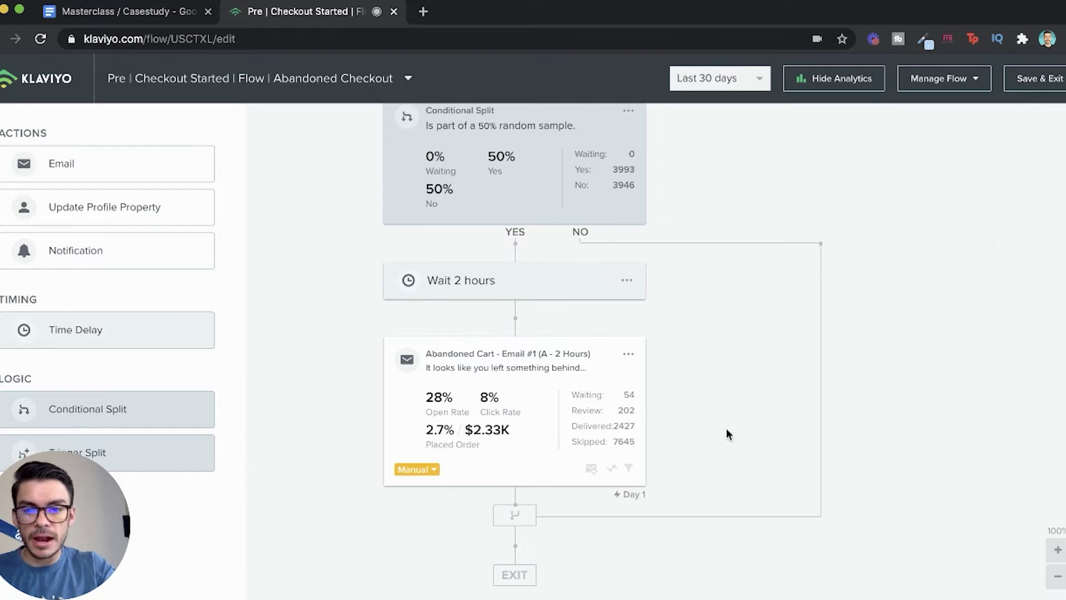
{"action": "scroll", "coordinate": [512, 257], "scroll_direction": "up", "scroll_amount": 2}
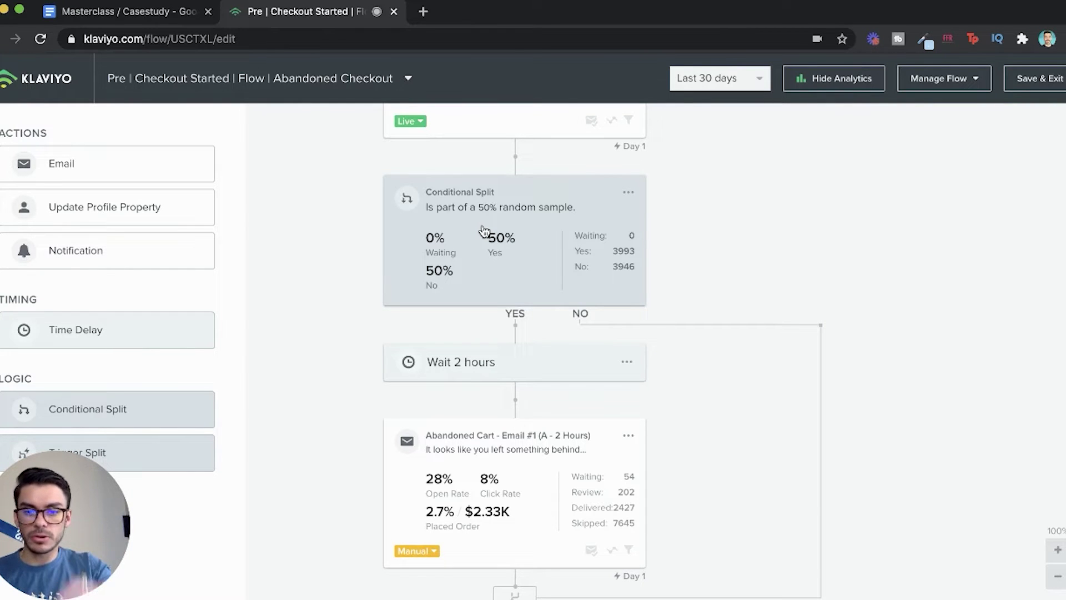
{"action": "scroll", "coordinate": [483, 231], "scroll_direction": "down", "scroll_amount": 1}
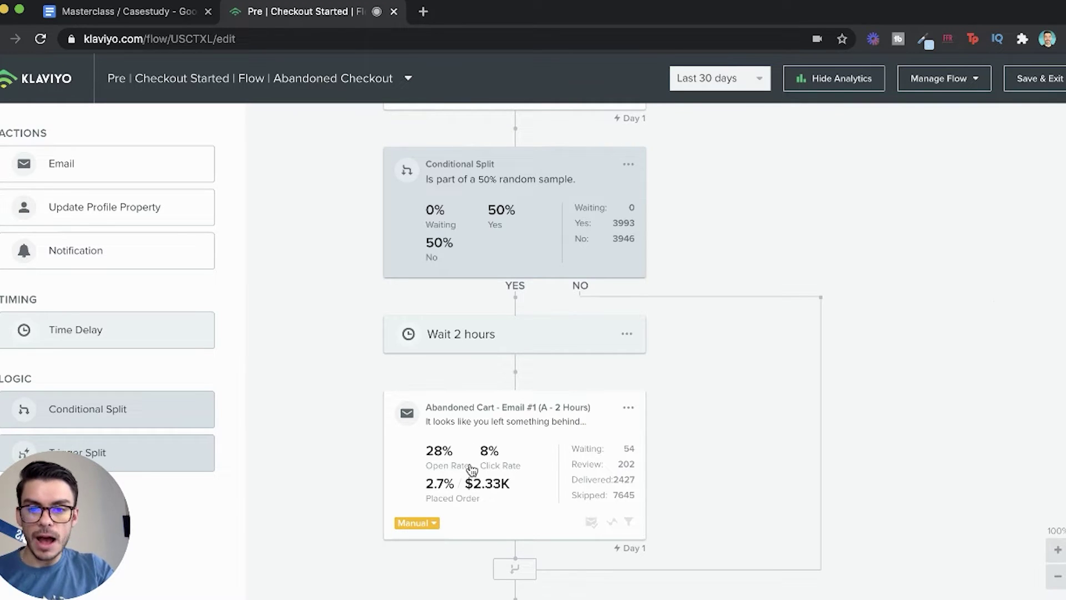
{"action": "scroll", "coordinate": [472, 471], "scroll_direction": "up", "scroll_amount": 10}
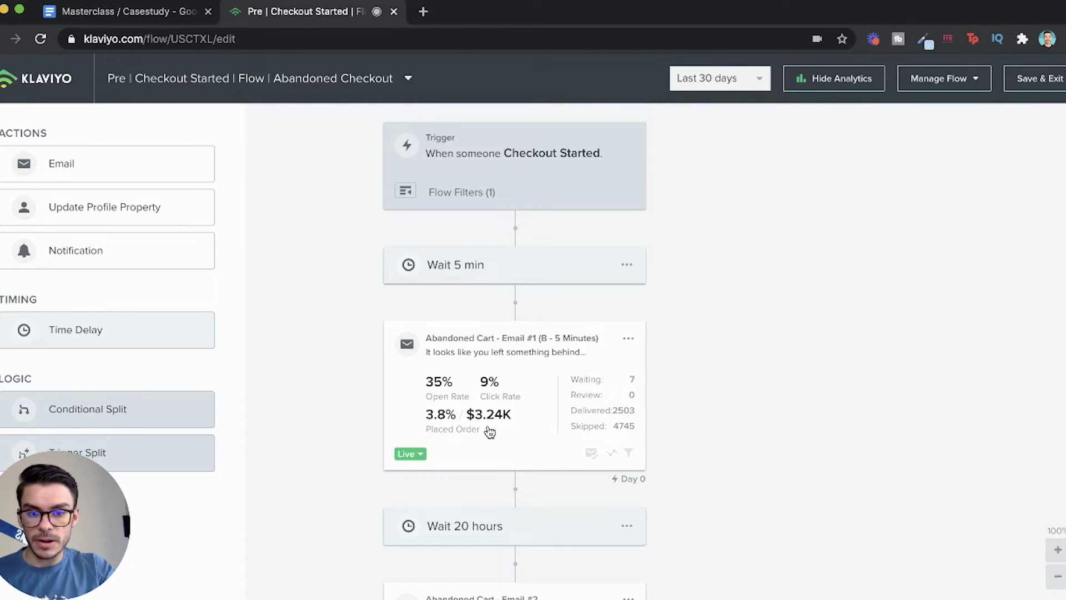
{"action": "scroll", "coordinate": [489, 432], "scroll_direction": "down", "scroll_amount": 10}
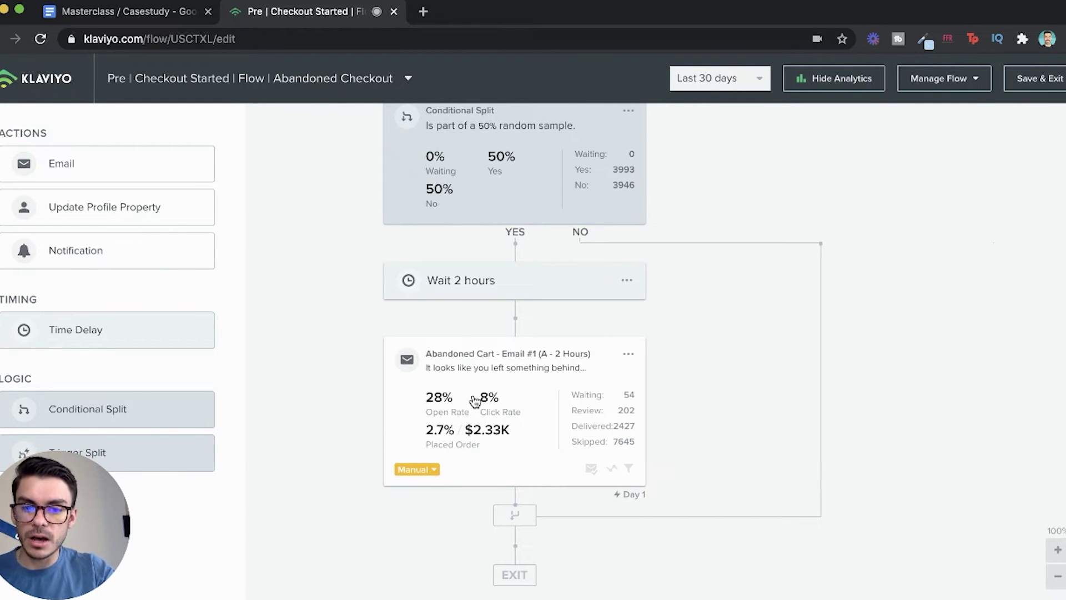
{"action": "scroll", "coordinate": [500, 369], "scroll_direction": "down", "scroll_amount": 10}
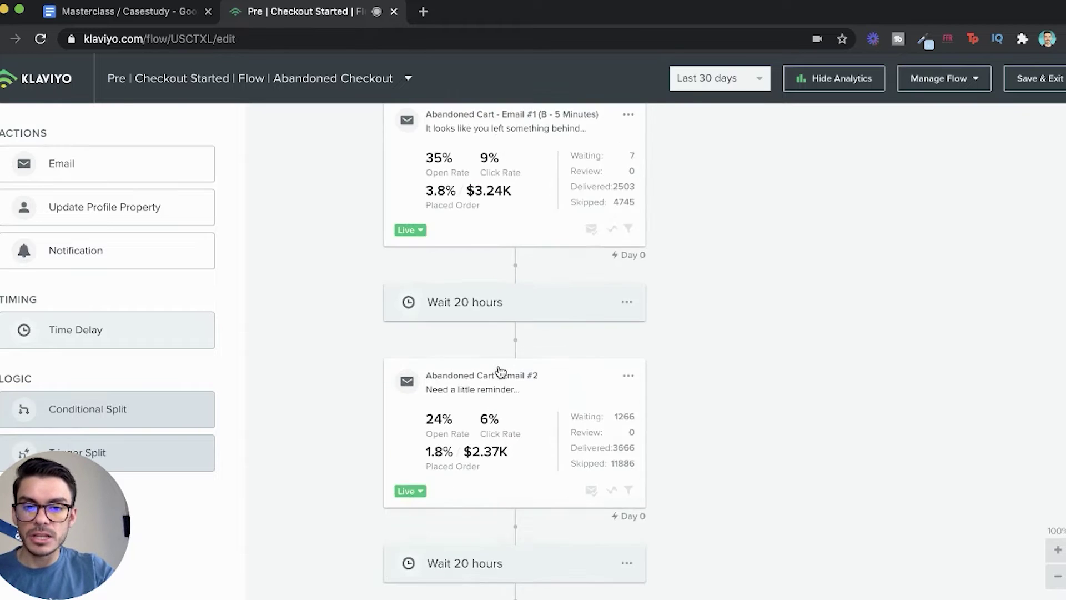
{"action": "scroll", "coordinate": [500, 371], "scroll_direction": "up", "scroll_amount": 4}
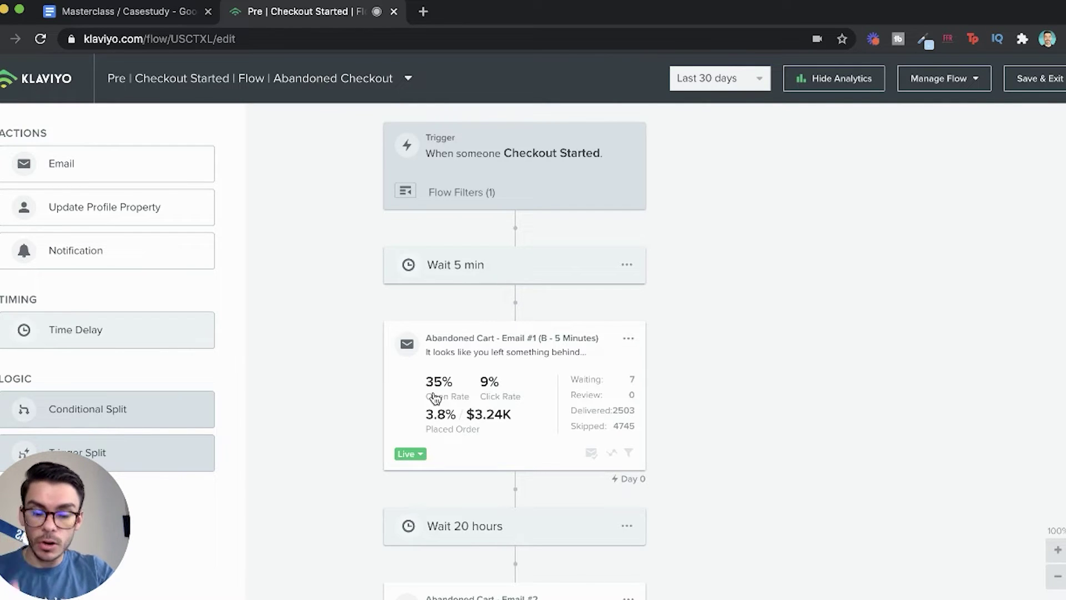
{"action": "scroll", "coordinate": [503, 413], "scroll_direction": "down", "scroll_amount": 10}
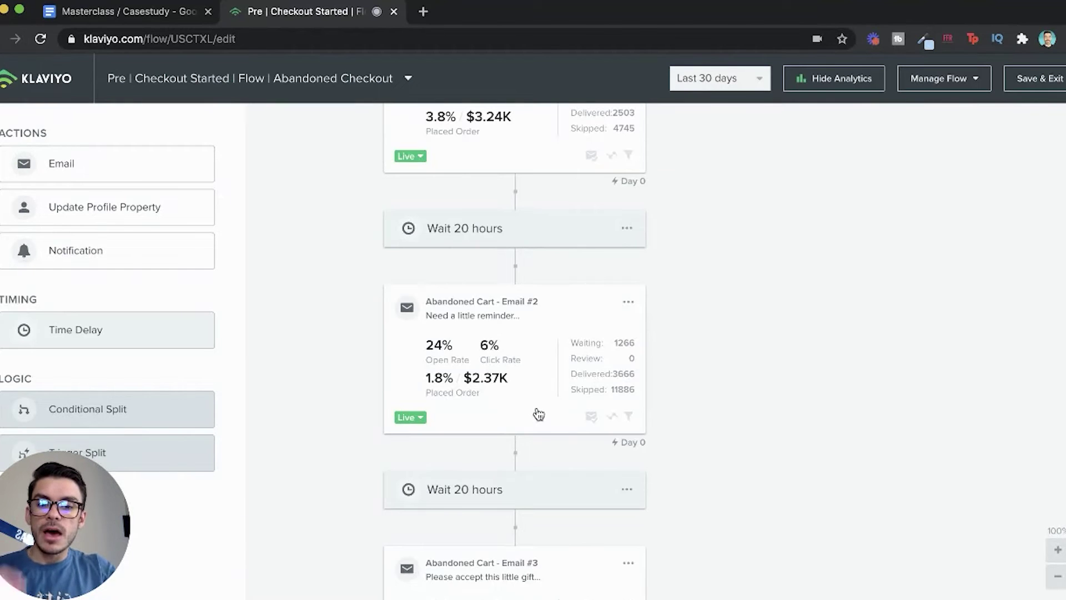
{"action": "scroll", "coordinate": [539, 414], "scroll_direction": "down", "scroll_amount": 1}
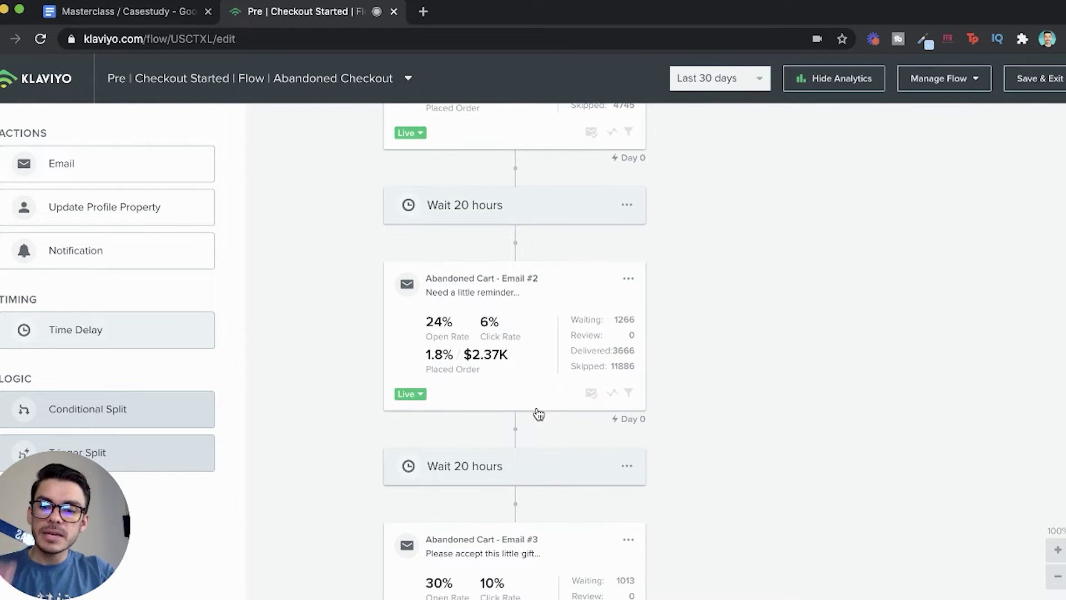
{"action": "scroll", "coordinate": [539, 414], "scroll_direction": "up", "scroll_amount": 1}
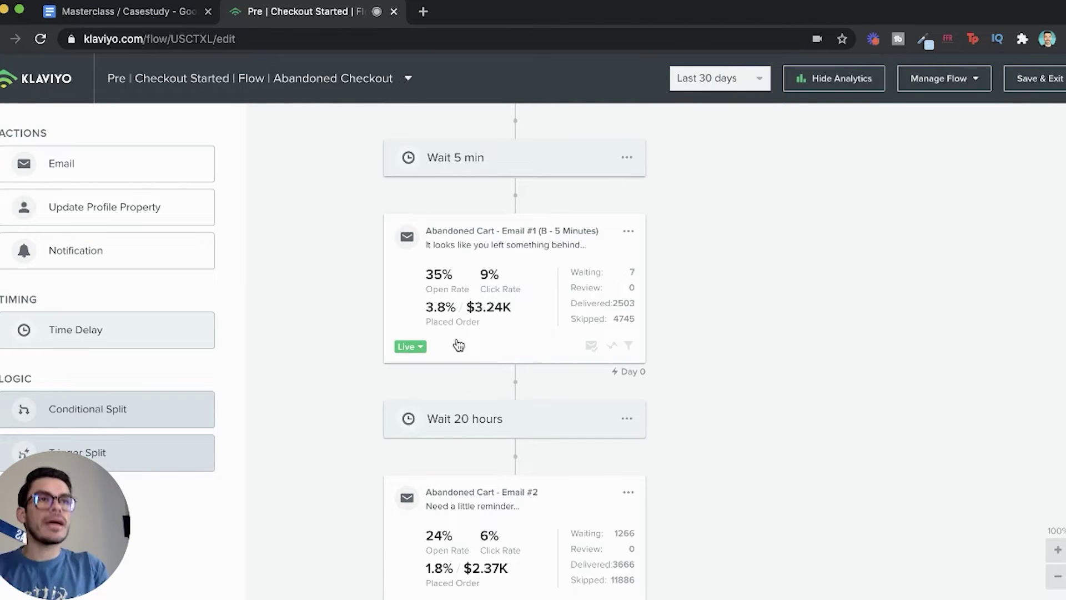
{"action": "scroll", "coordinate": [458, 345], "scroll_direction": "down", "scroll_amount": 6}
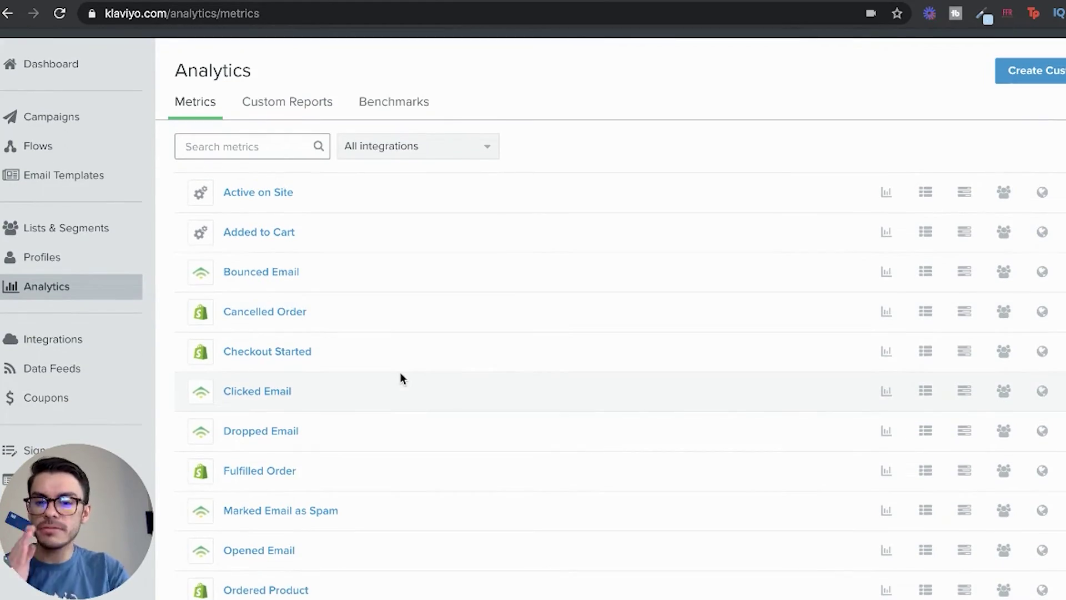
{"action": "scroll", "coordinate": [402, 378], "scroll_direction": "down", "scroll_amount": 1}
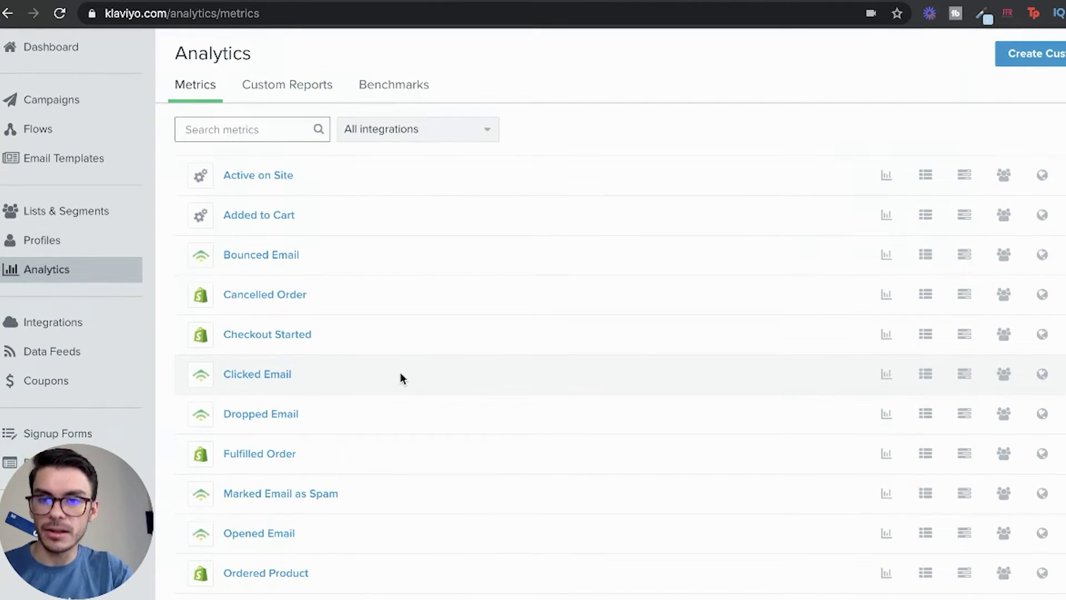
{"action": "scroll", "coordinate": [401, 377], "scroll_direction": "down", "scroll_amount": 1}
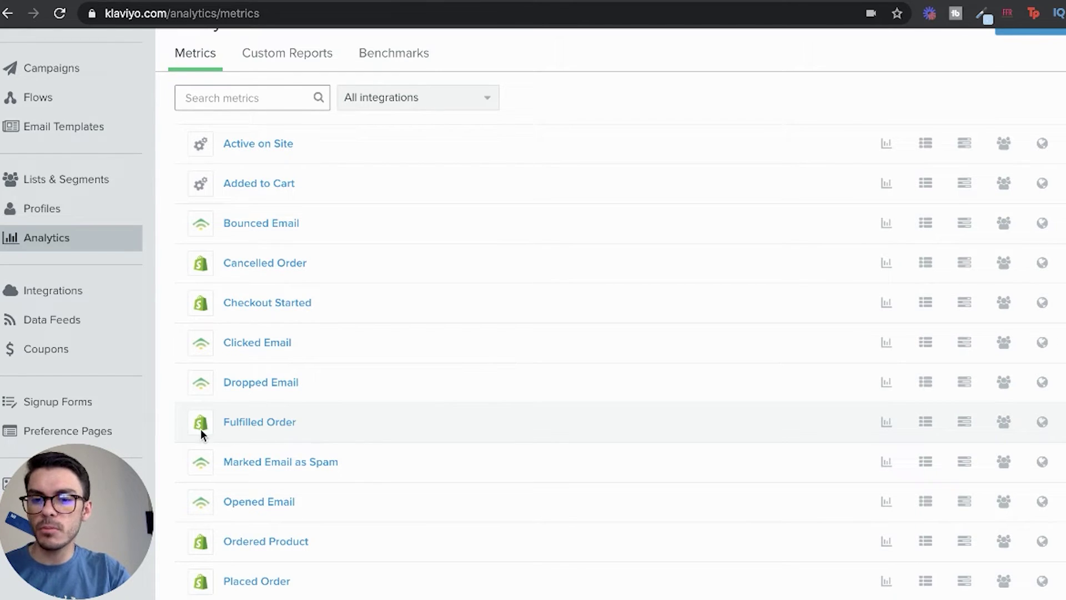
{"action": "scroll", "coordinate": [201, 428], "scroll_direction": "down", "scroll_amount": 2}
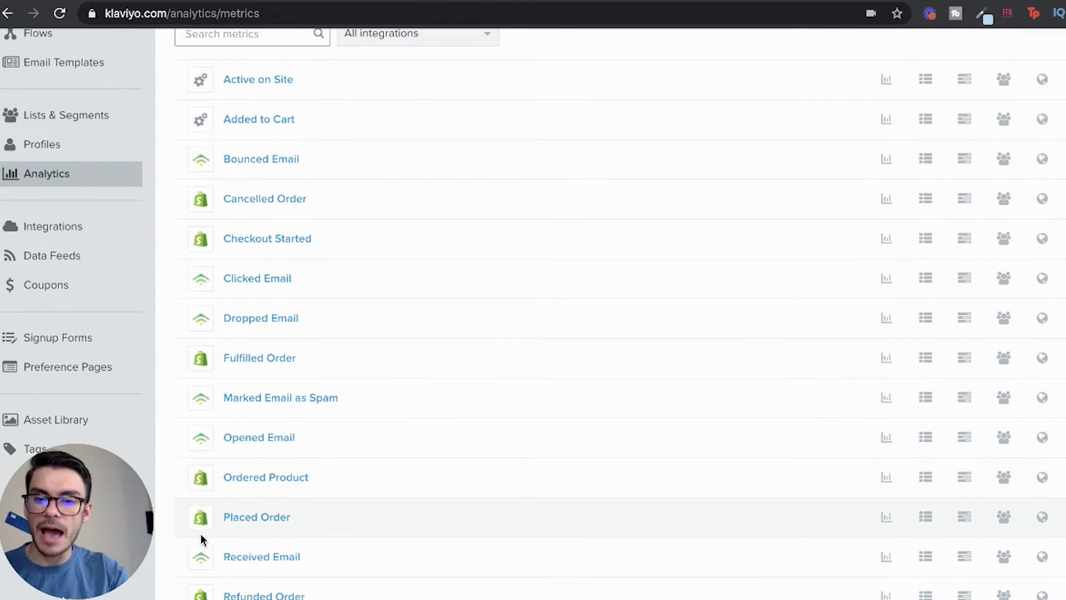
{"action": "scroll", "coordinate": [201, 534], "scroll_direction": "down", "scroll_amount": 4}
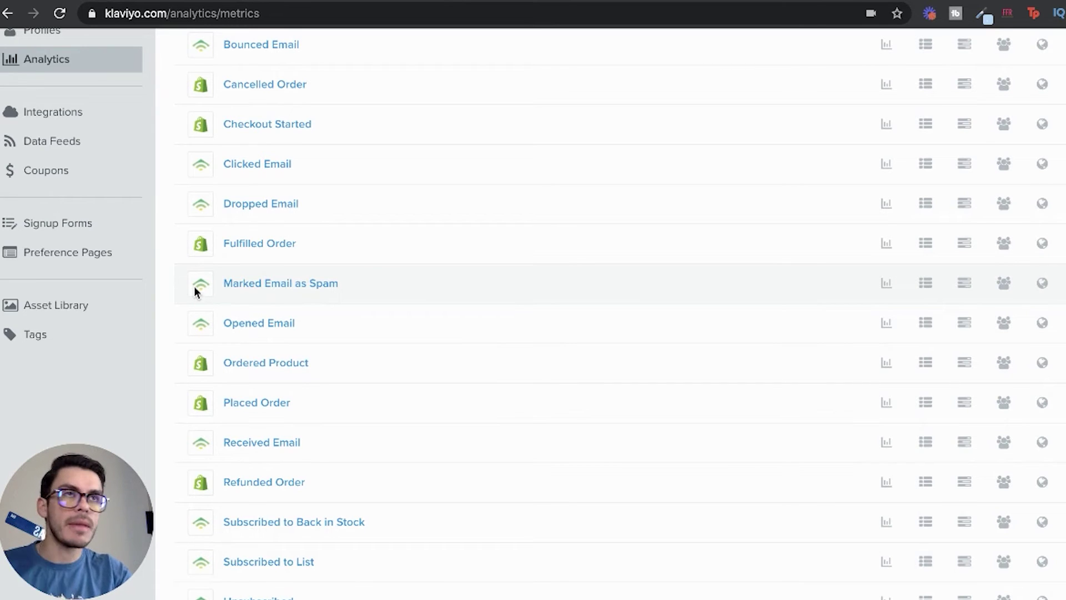
{"action": "scroll", "coordinate": [195, 291], "scroll_direction": "down", "scroll_amount": 3}
{"action": "scroll", "coordinate": [195, 290], "scroll_direction": "up", "scroll_amount": 2}
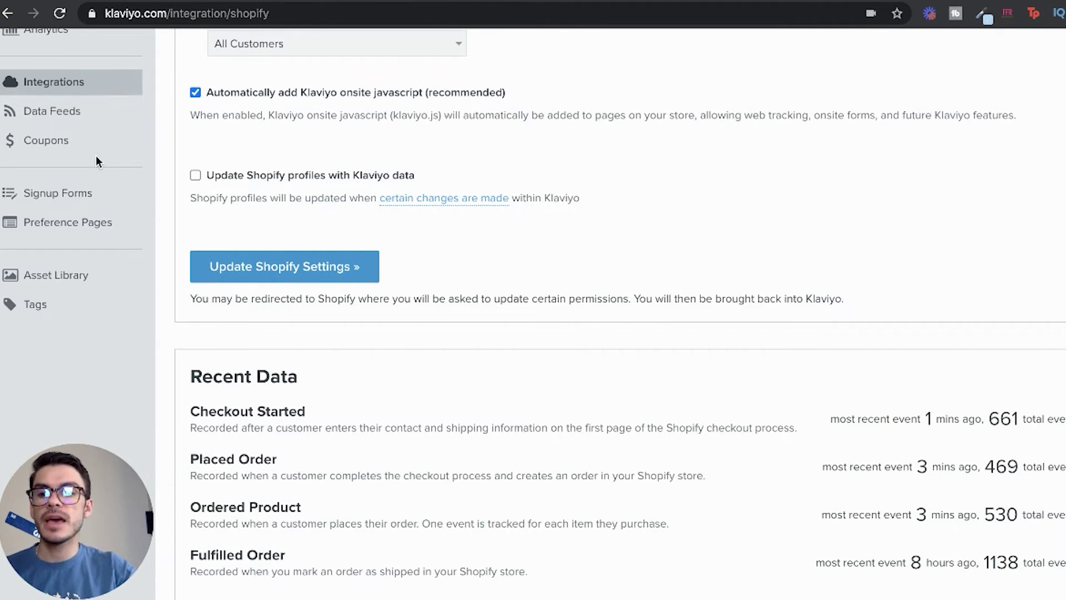
Step: Go back to the list of tracked metrics
{"action": "left_click", "coordinate": [51, 33]}
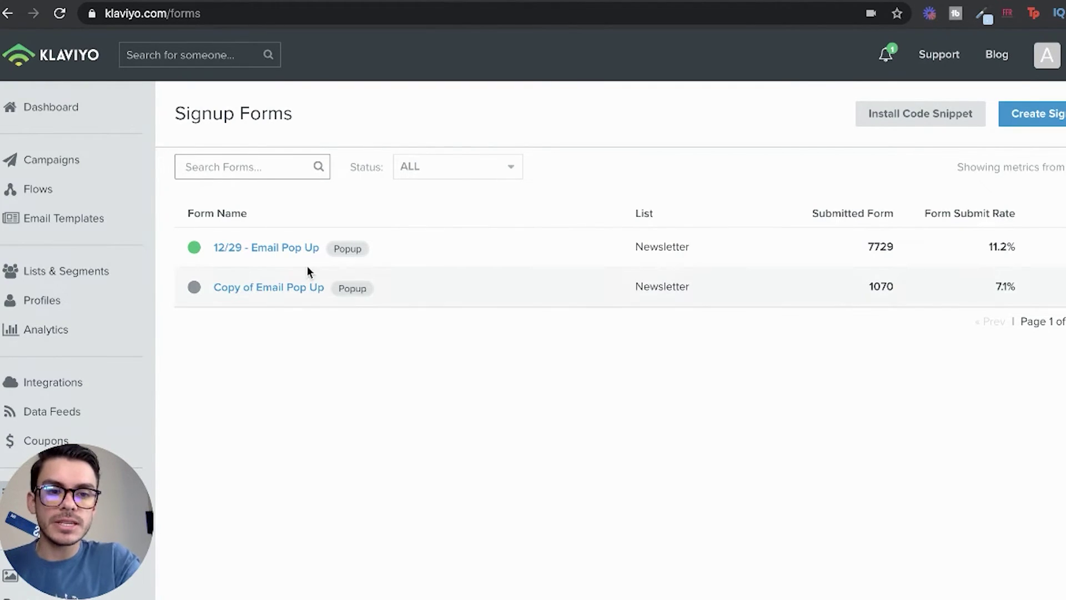
{"action": "scroll", "coordinate": [422, 355], "scroll_direction": "down", "scroll_amount": 1}
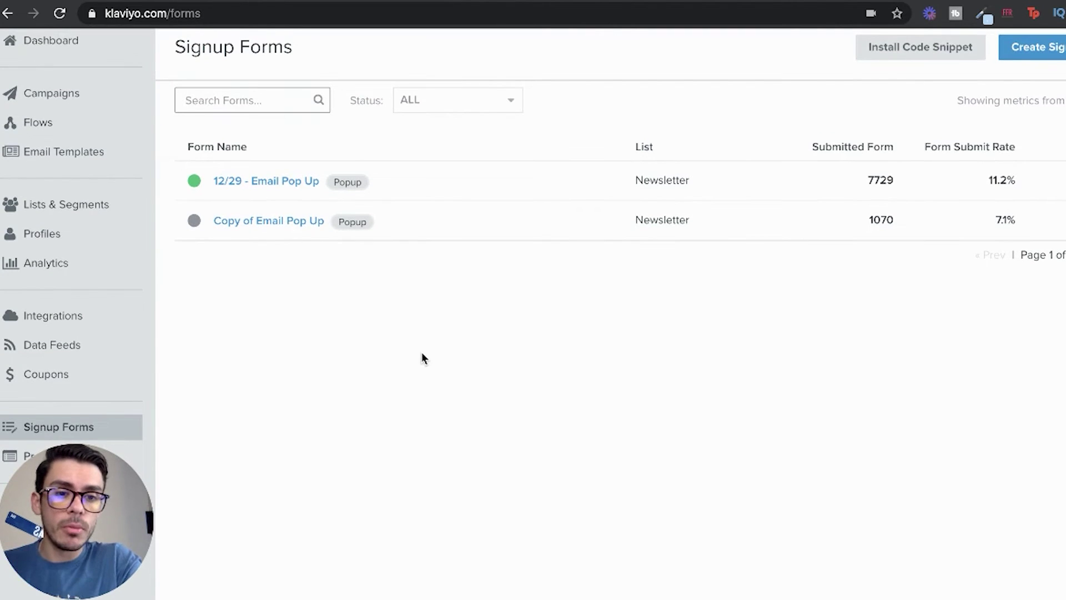